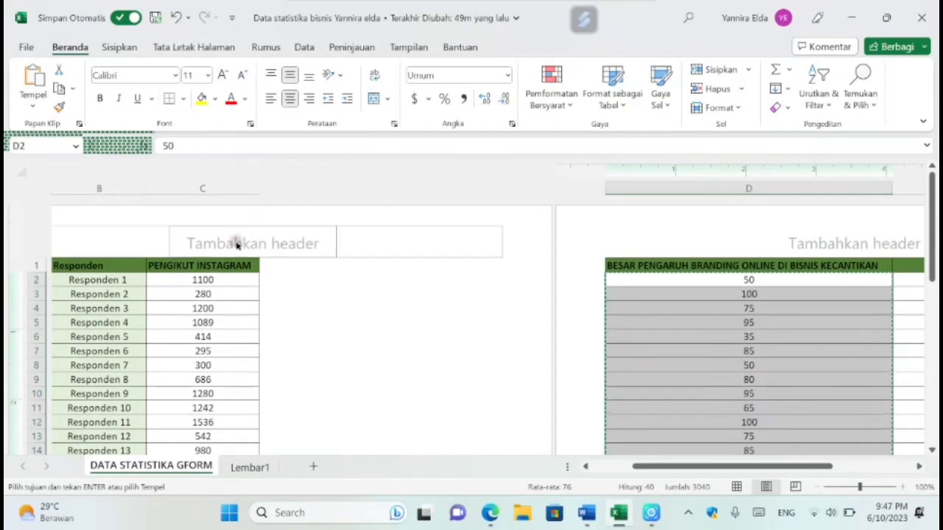
Step: Check the headers of the Instagram follower and online branding influence columns, and switch to Edge's correlation calculator with the X data field active
click(234, 266)
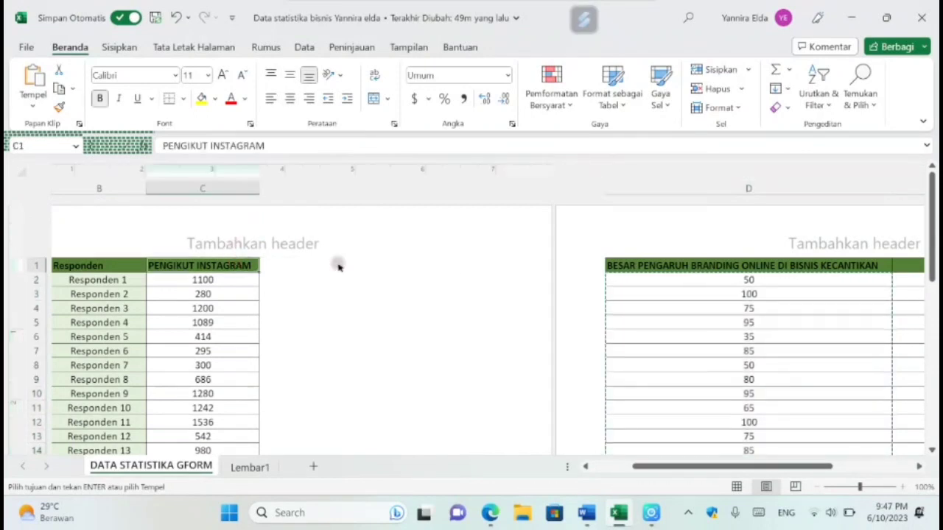
click(643, 266)
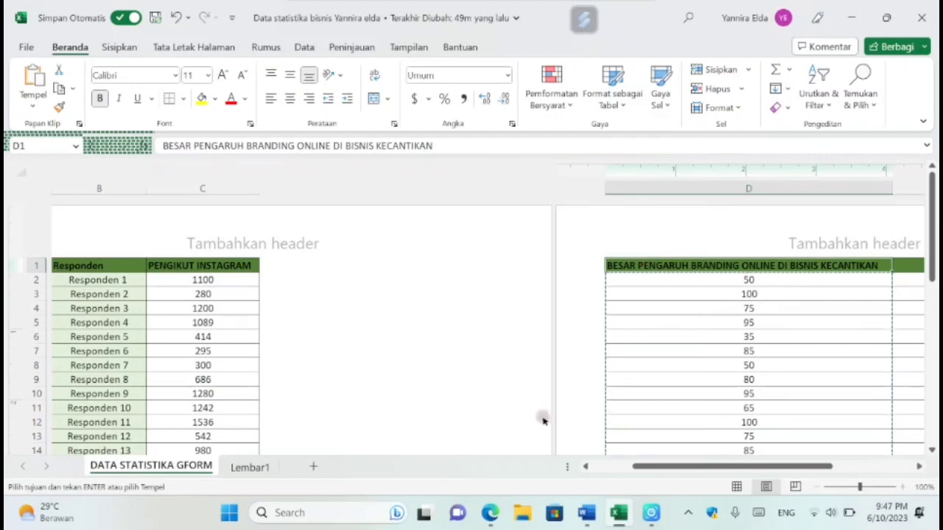
mouse_move(490, 514)
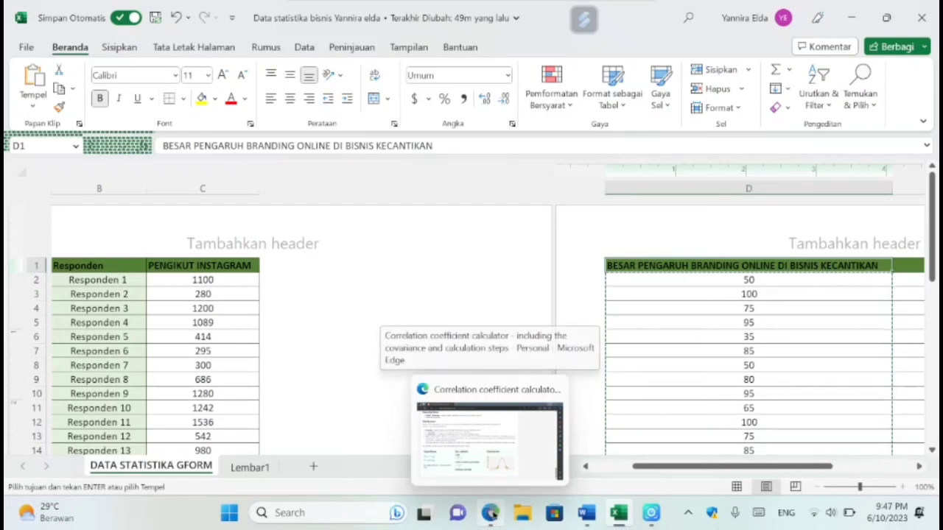
click(491, 513)
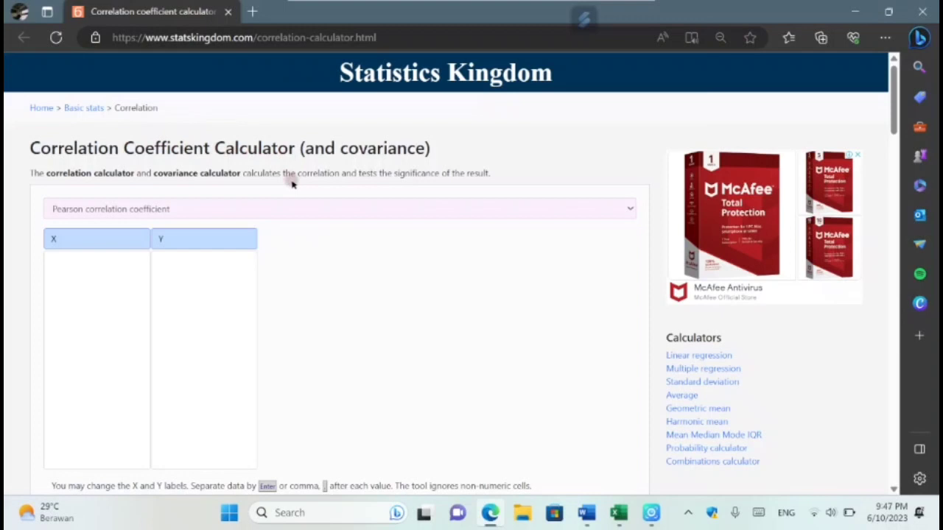
scroll(290, 181, down, 1)
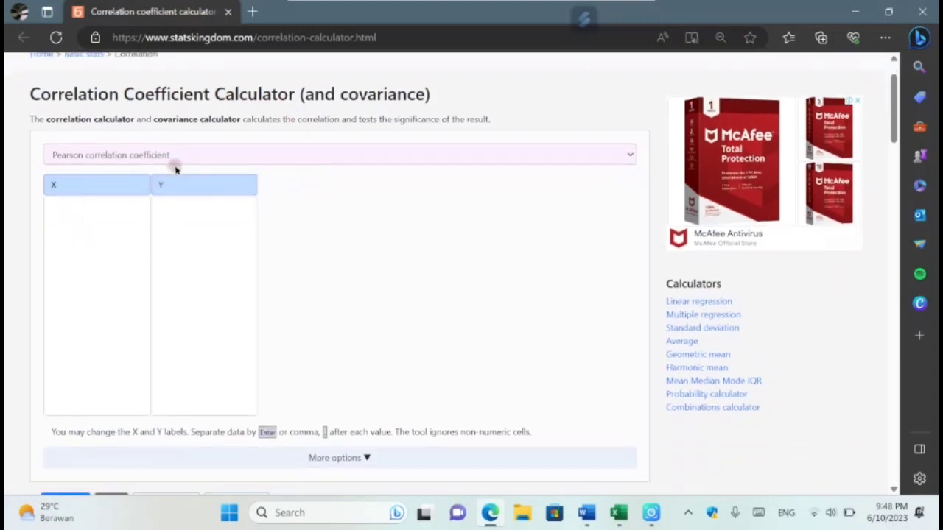
click(73, 219)
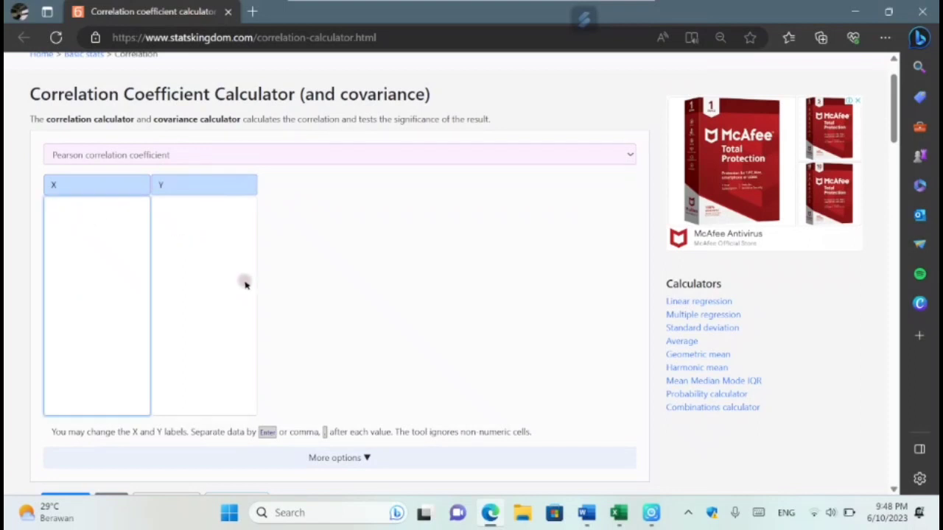
Step: Copy the PENGIKUT INSTAGRAM values in C2:C42 from the Excel sheet into the calculator's X data field in Edge
click(619, 514)
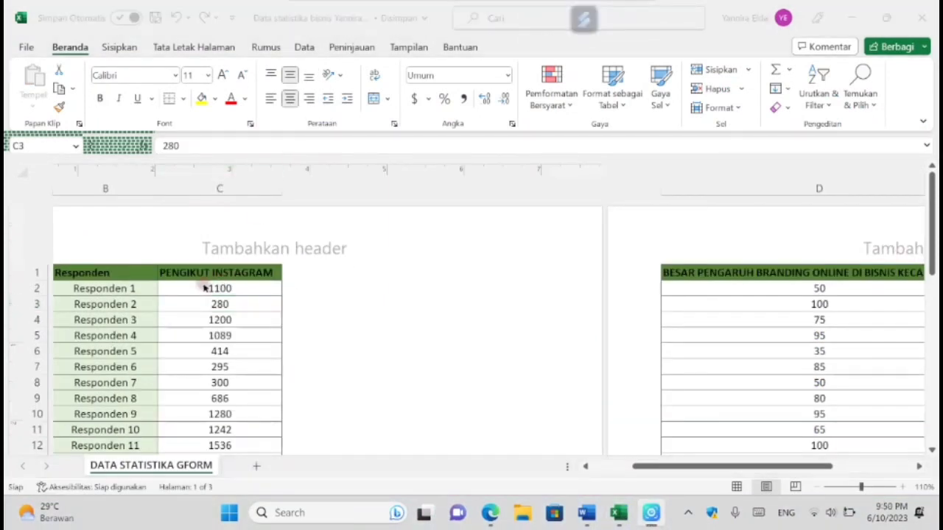
drag(204, 288, 209, 479)
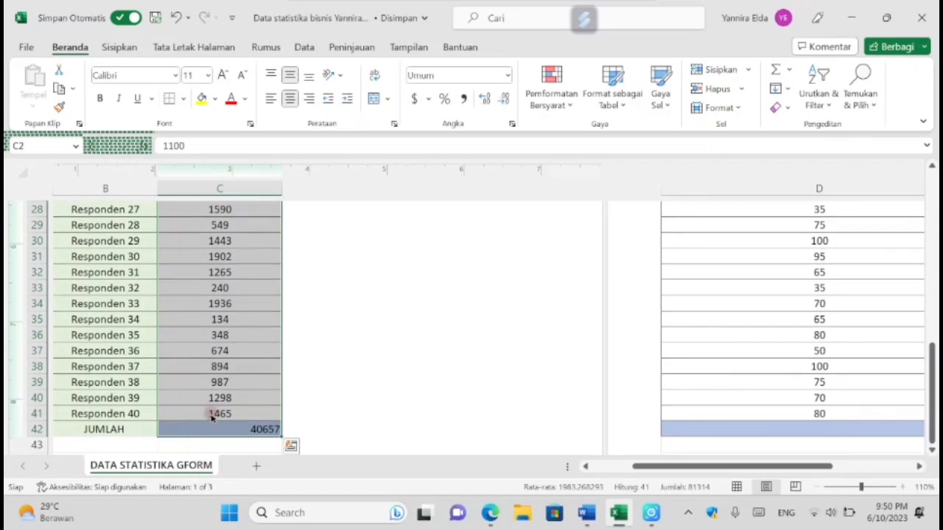
key(ctrl+c)
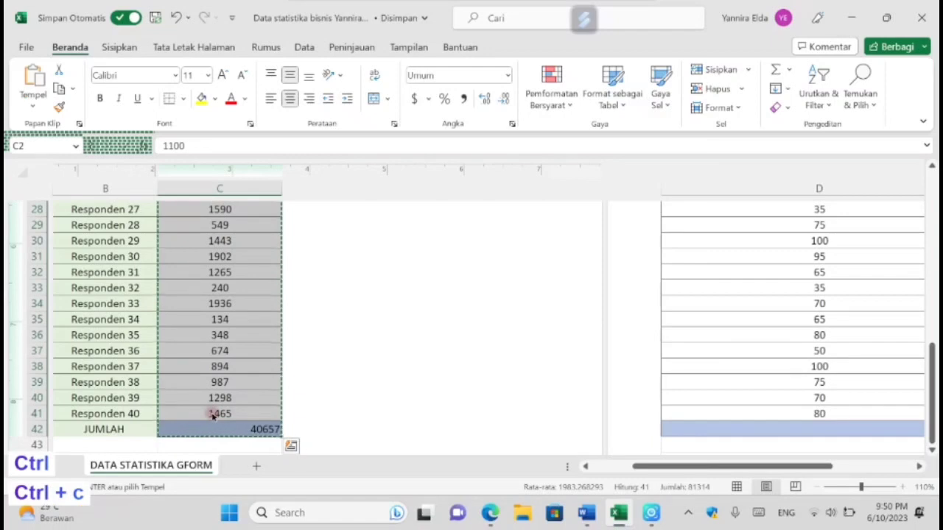
click(423, 416)
click(112, 205)
key(ctrl+v)
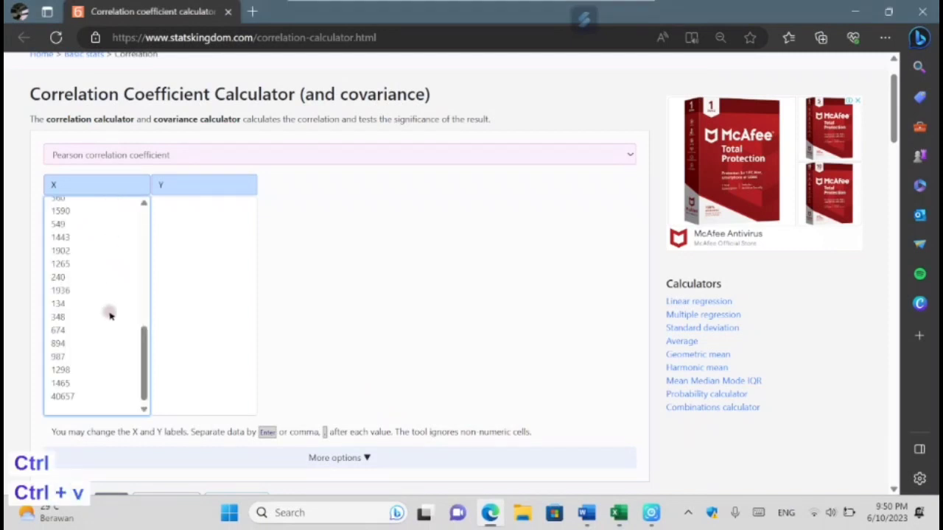
Step: Delete the JUMLAH total from the end of the X data so only the respondents' values remain
key(BackSpace)
key(BackSpace)
key(BackSpace)
key(BackSpace)
key(BackSpace)
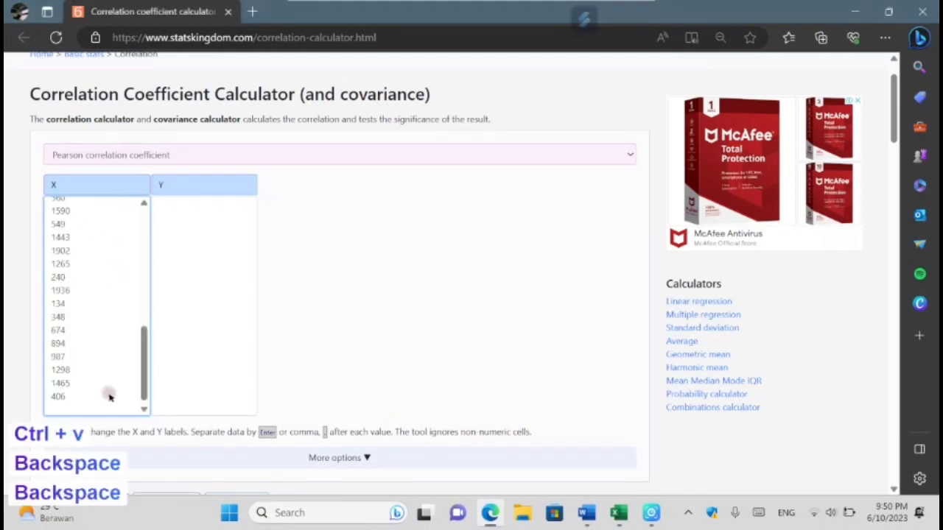
Step: Copy the online branding influence values in D2:D41 from the Excel sheet into the calculator's Y data field in Edge
click(173, 227)
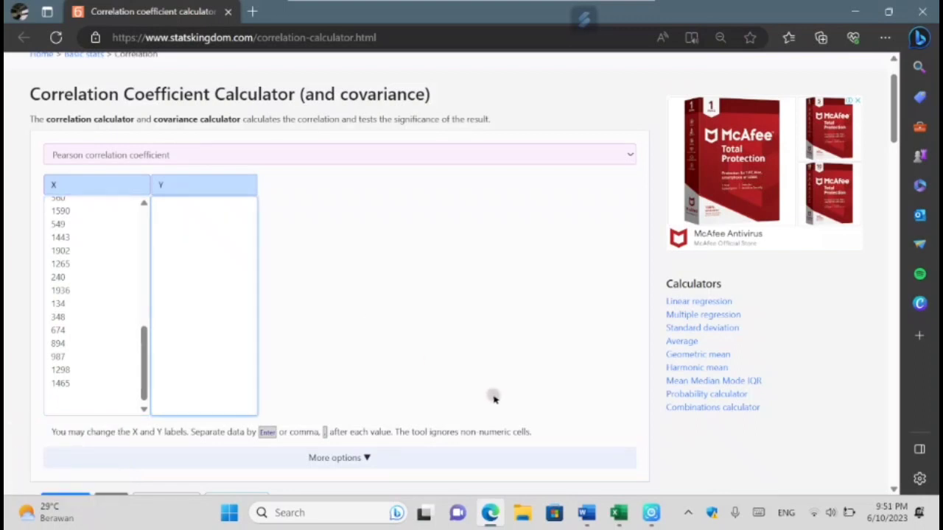
click(622, 516)
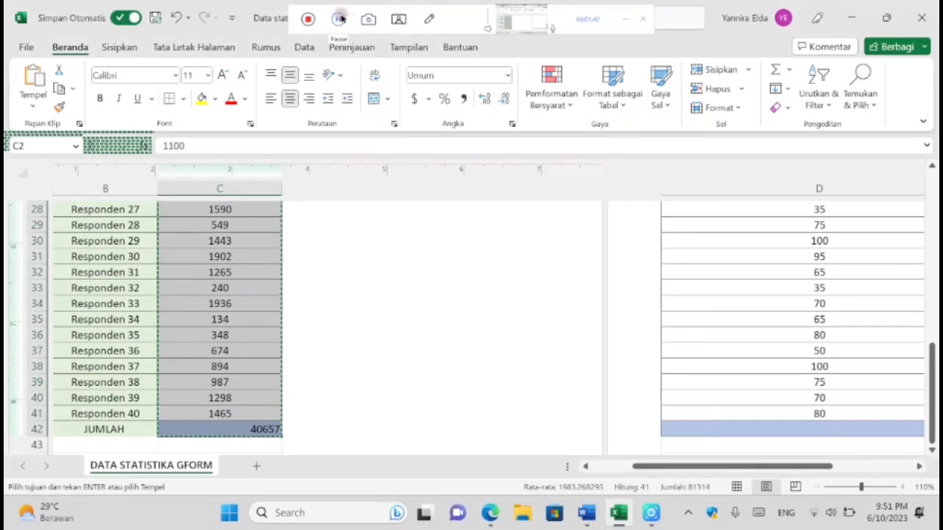
click(339, 20)
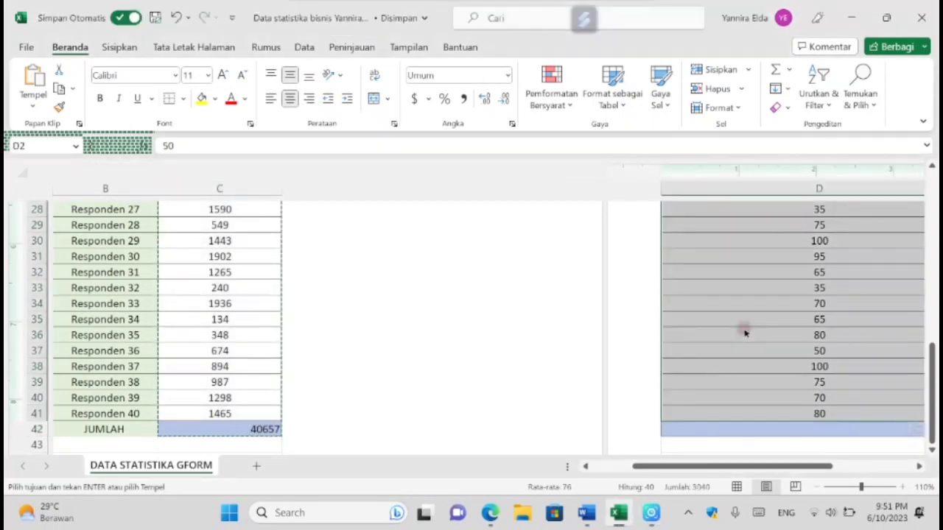
key(ctrl+c)
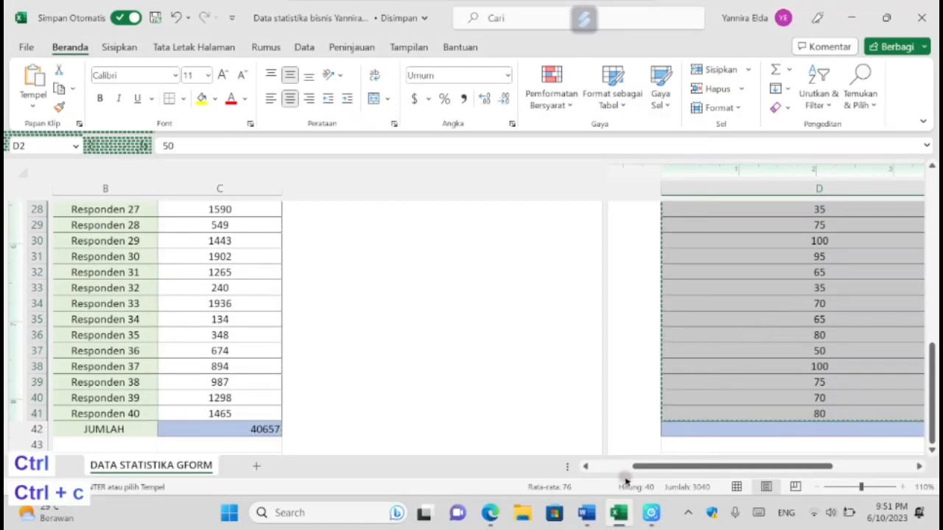
click(494, 515)
click(214, 209)
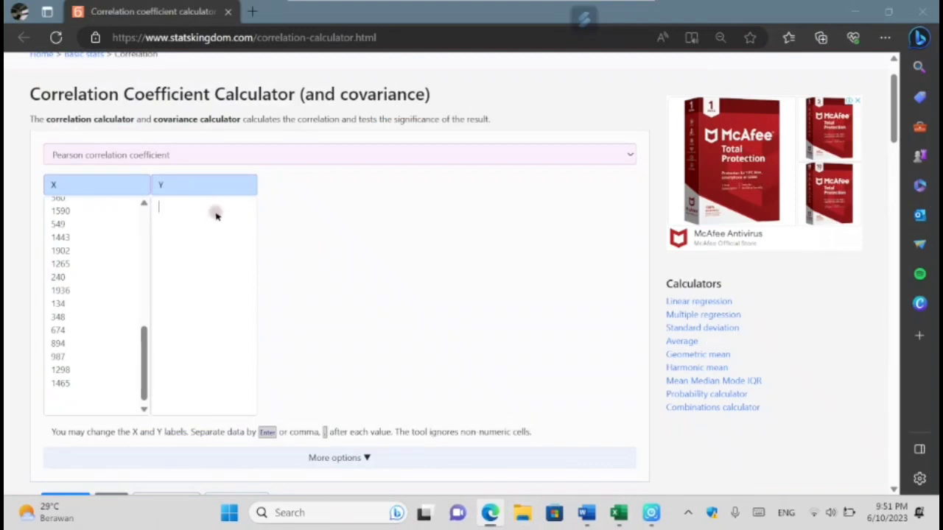
key(ctrl+v)
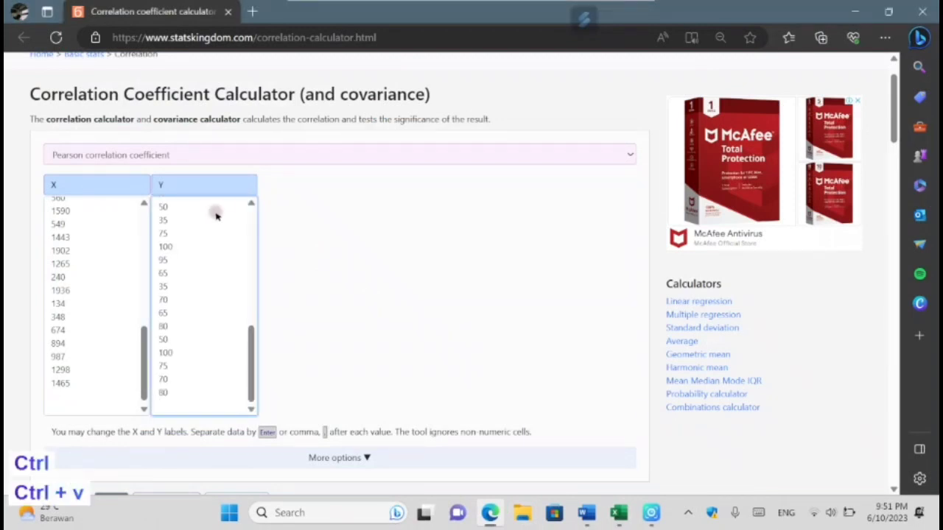
Step: Calculate the Pearson correlation coefficient for the entered X and Y data
scroll(136, 231, down, 1)
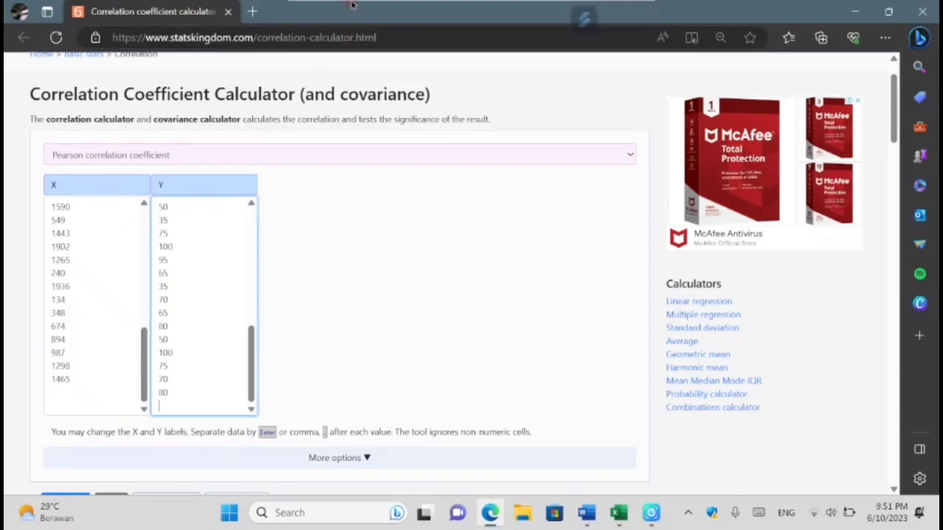
mouse_move(352, 5)
scroll(288, 97, down, 3)
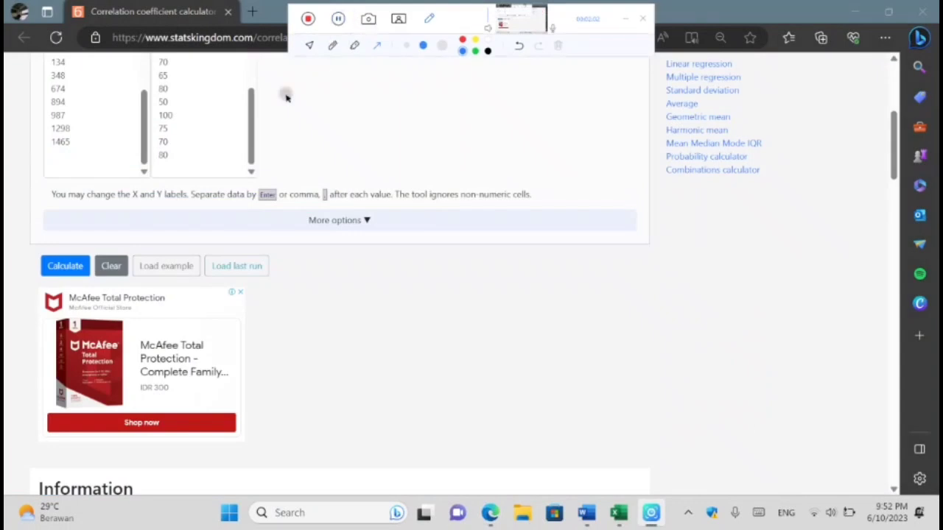
mouse_move(110, 218)
mouse_down()
mouse_move(87, 227)
mouse_move(75, 246)
mouse_up()
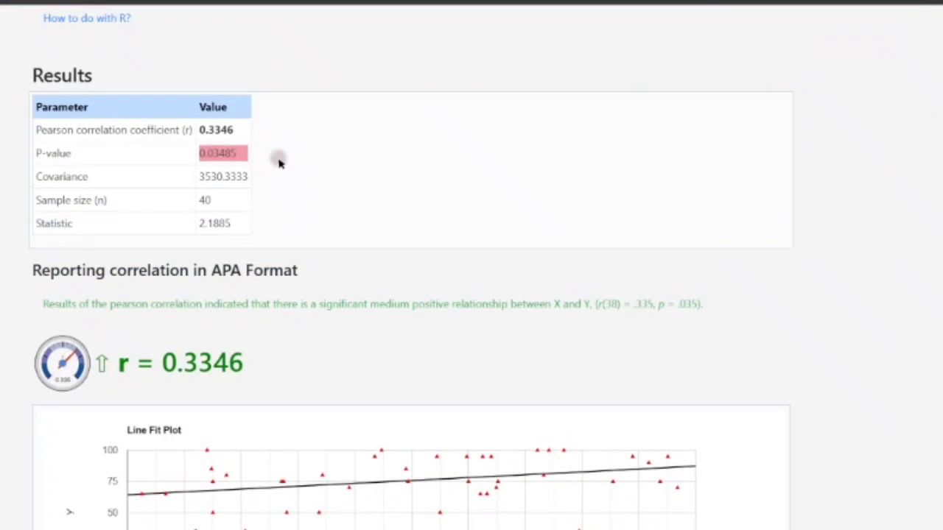
Step: Examine the results table, APA report, line fit plot, calculation steps and correlation test, including the hypothesis and p-value conclusions
scroll(246, 153, down, 1)
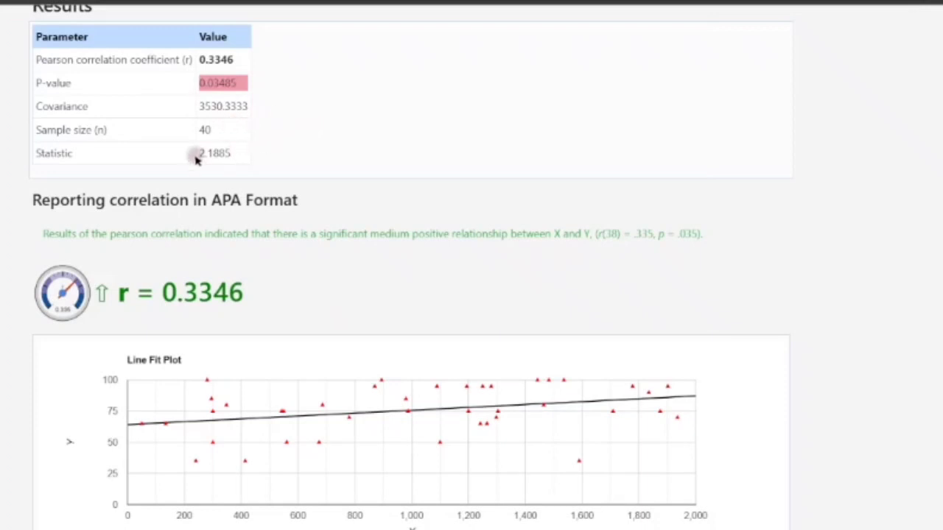
scroll(196, 159, down, 1)
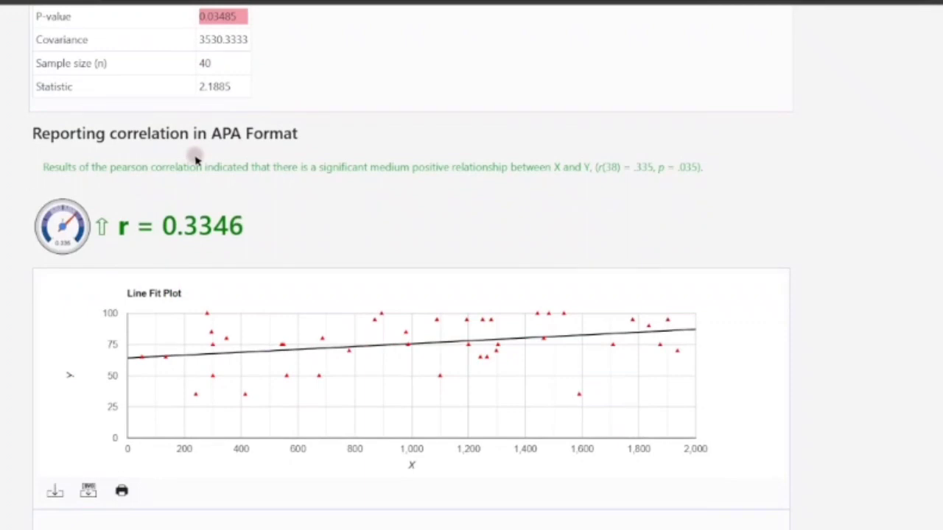
scroll(196, 159, down, 3)
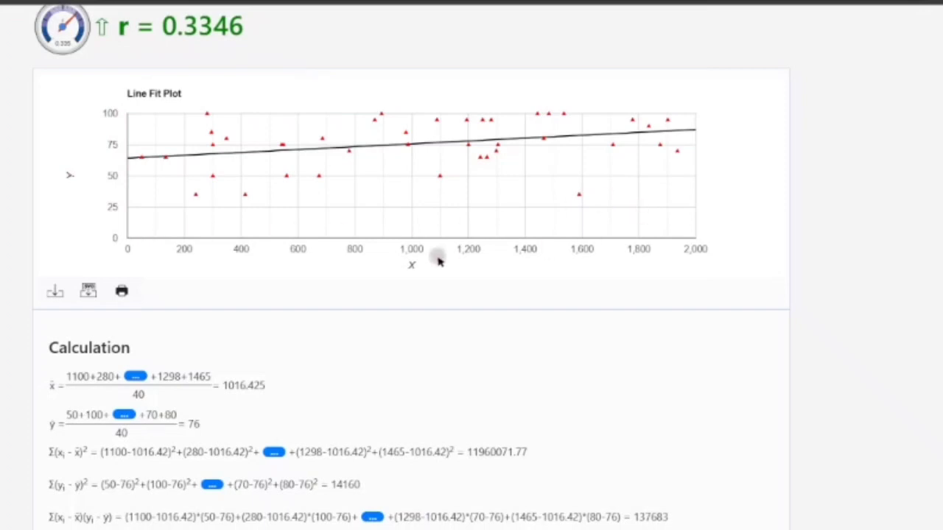
scroll(437, 261, down, 4)
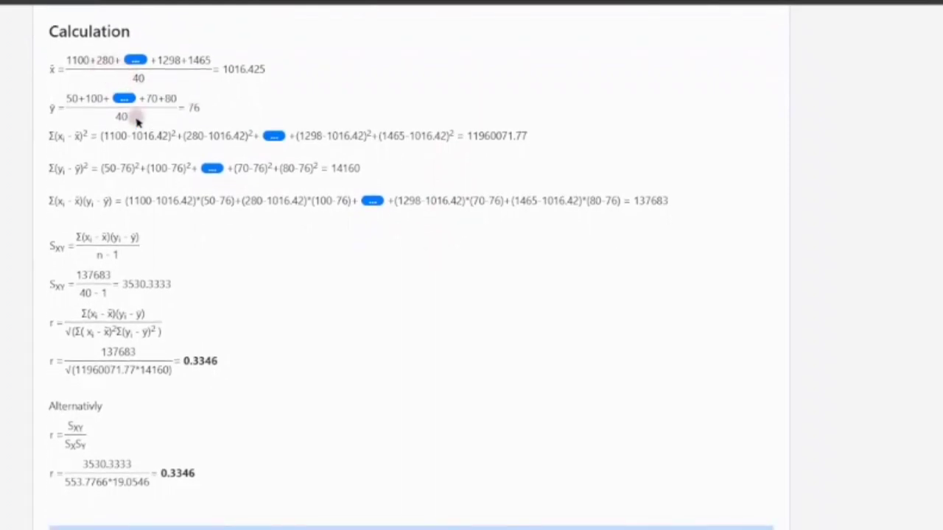
scroll(147, 308, down, 1)
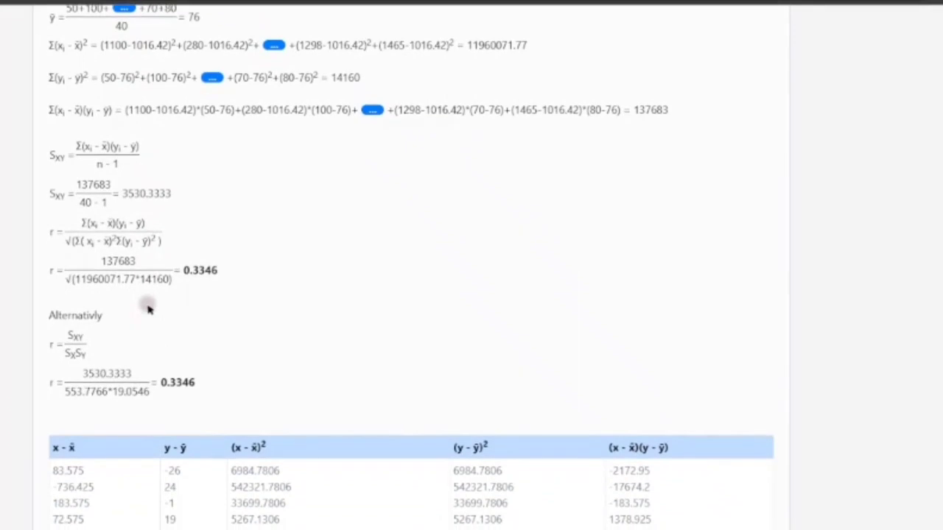
scroll(147, 310, down, 5)
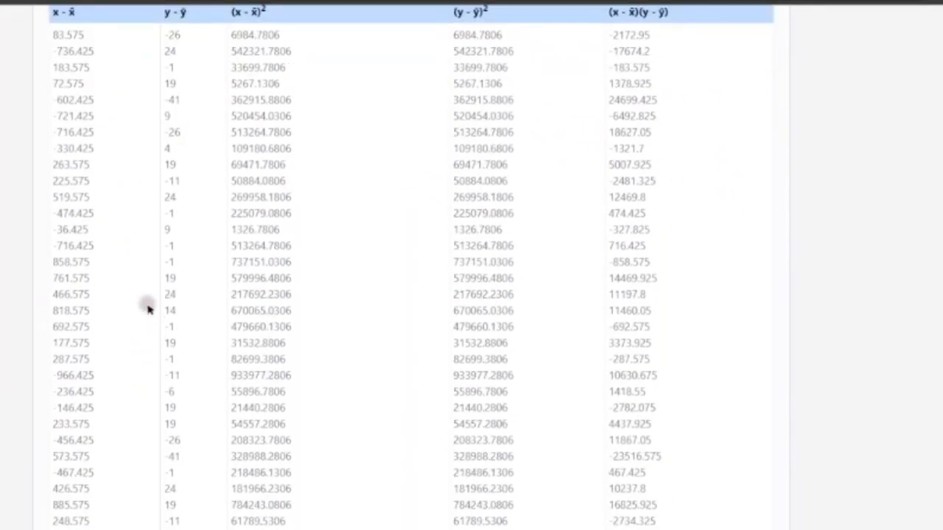
scroll(147, 308, down, 7)
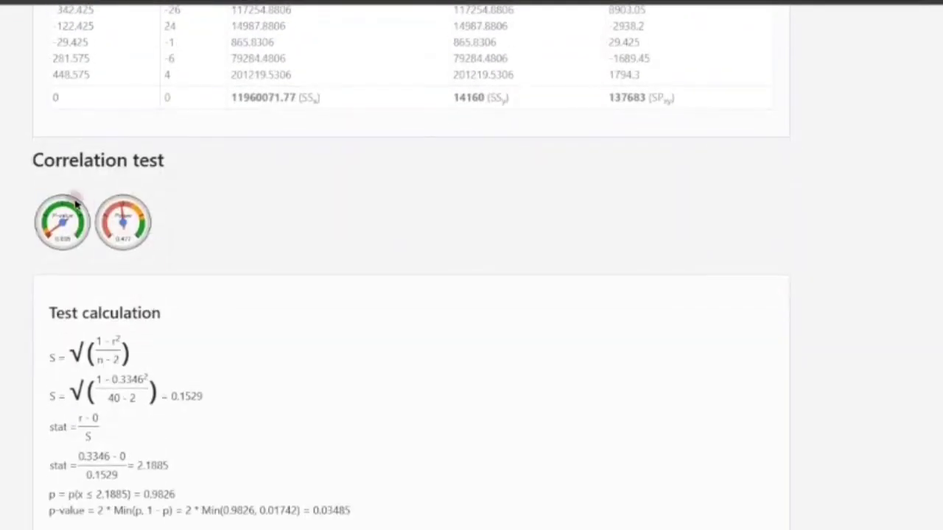
scroll(129, 267, down, 2)
scroll(133, 271, down, 5)
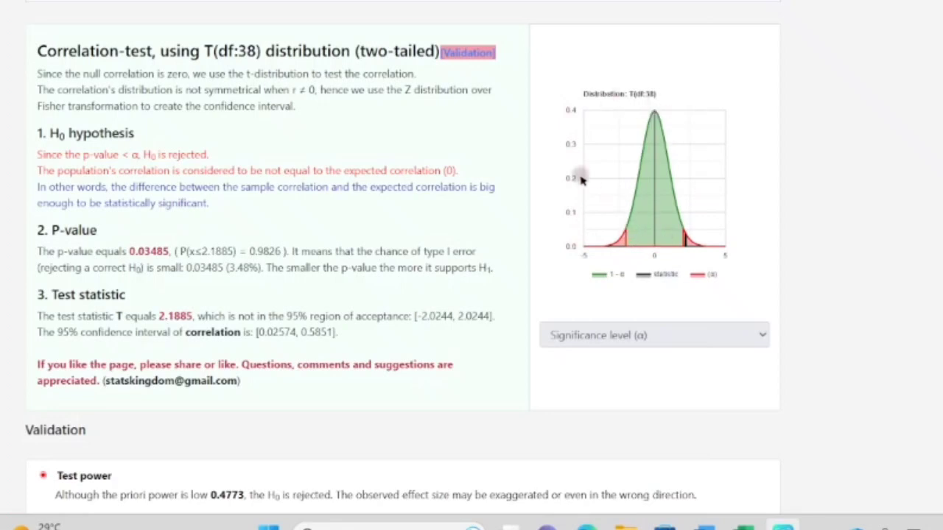
Step: Set the T(df:38) distribution chart to P-value and finally to Both, and examine its shaded regions
click(662, 336)
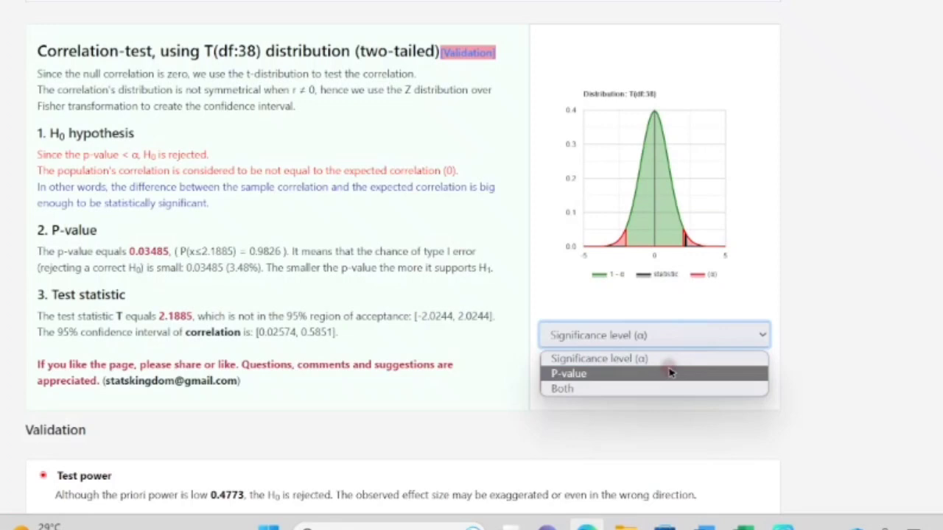
click(671, 373)
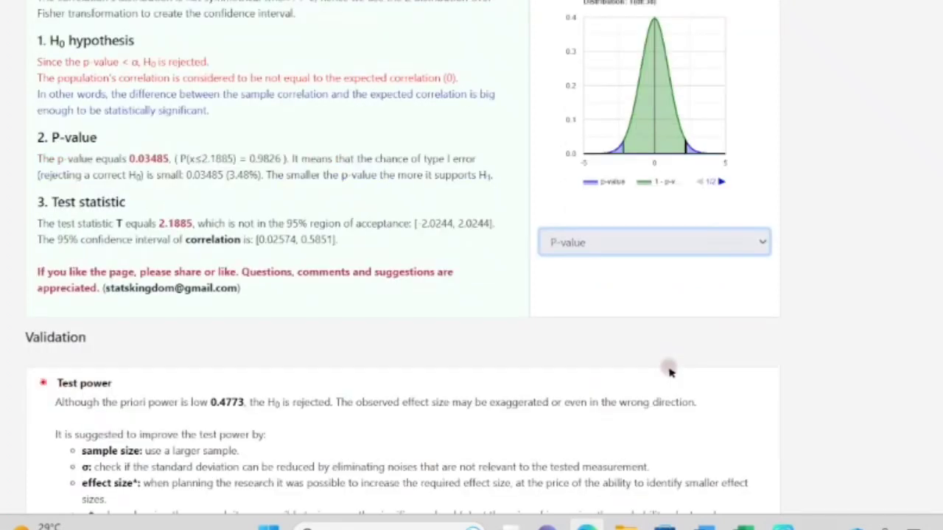
click(674, 248)
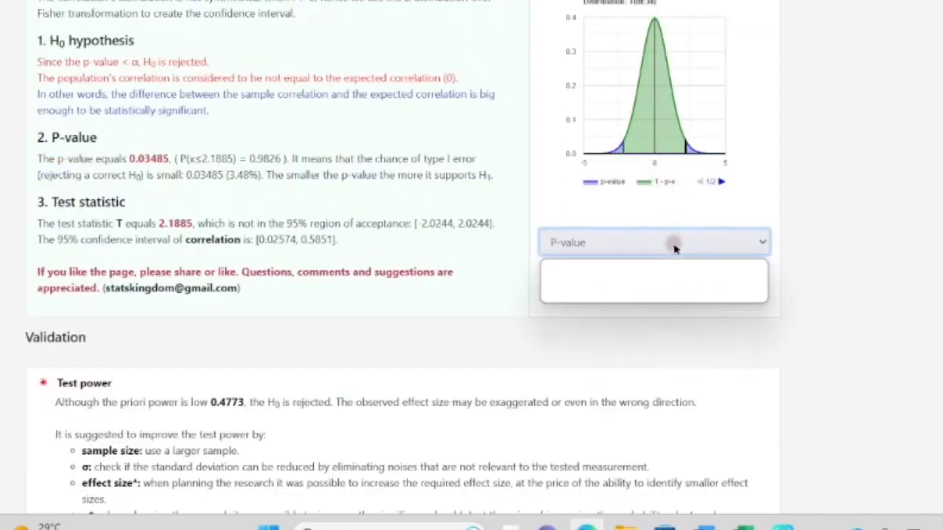
click(667, 296)
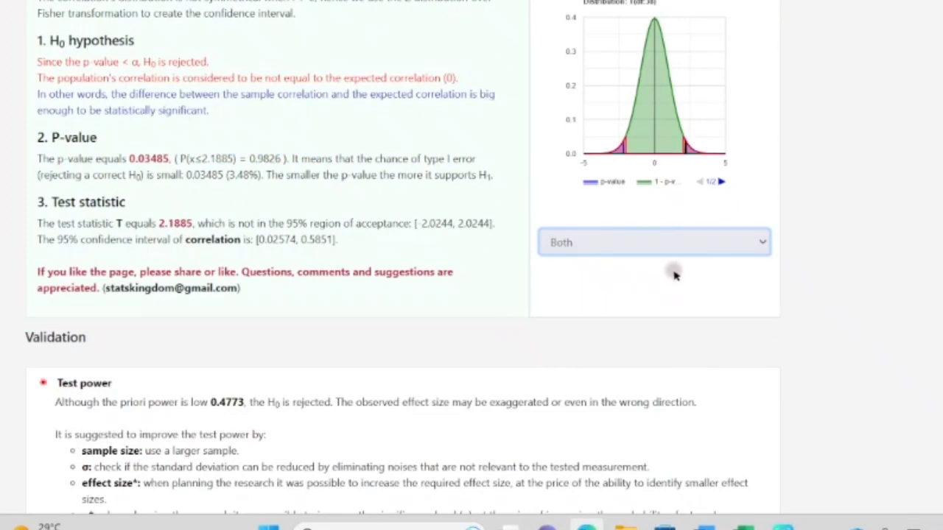
scroll(679, 157, up, 5)
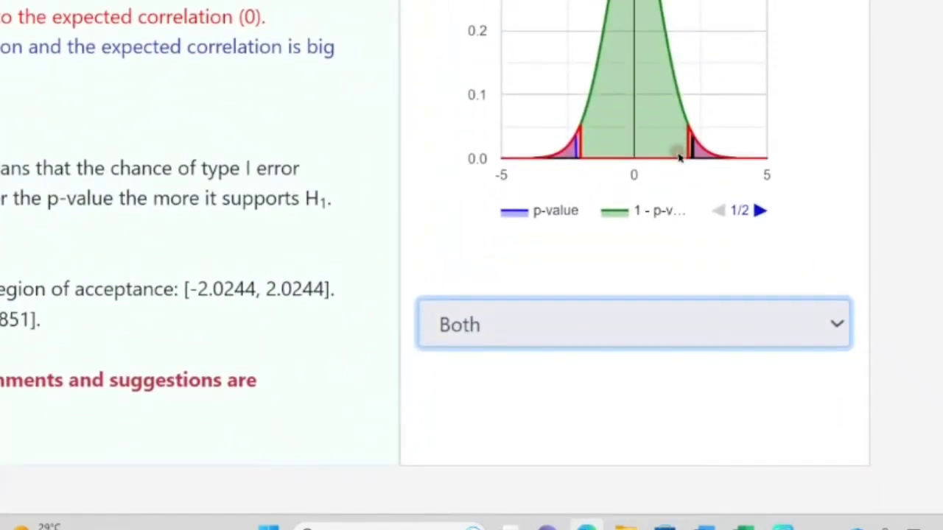
scroll(680, 157, up, 3)
scroll(679, 158, up, 1)
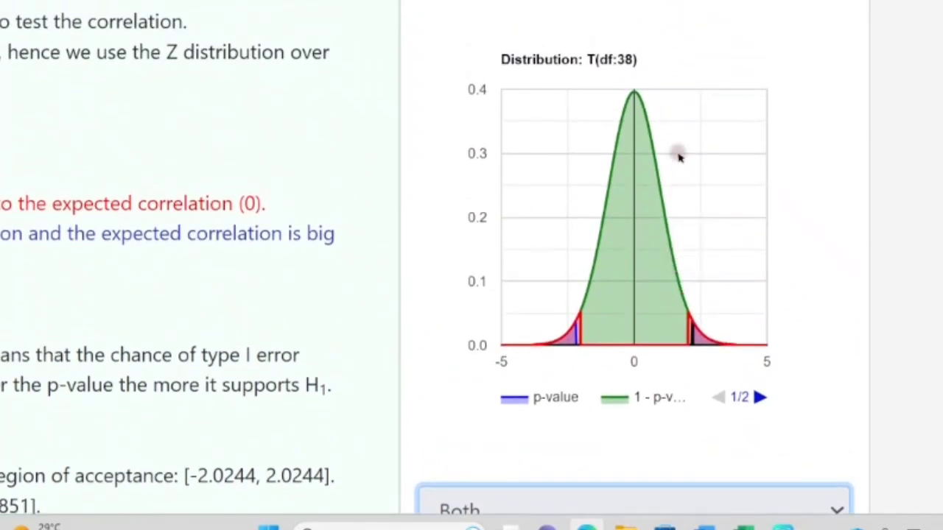
scroll(679, 156, up, 1)
scroll(679, 156, left, 1)
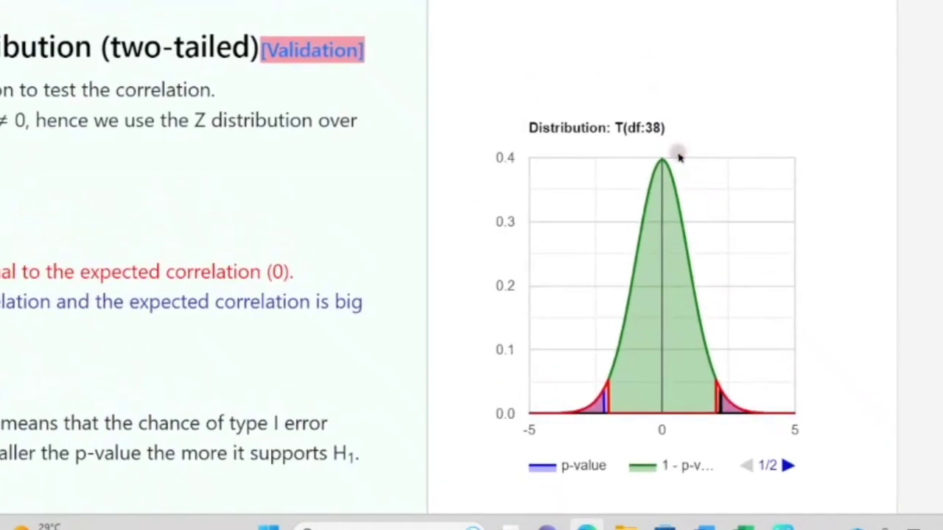
Step: Examine the P-value and test statistic explanations below the H₀ hypothesis conclusion, including the acceptance region and the correlation's confidence interval
scroll(679, 156, down, 1)
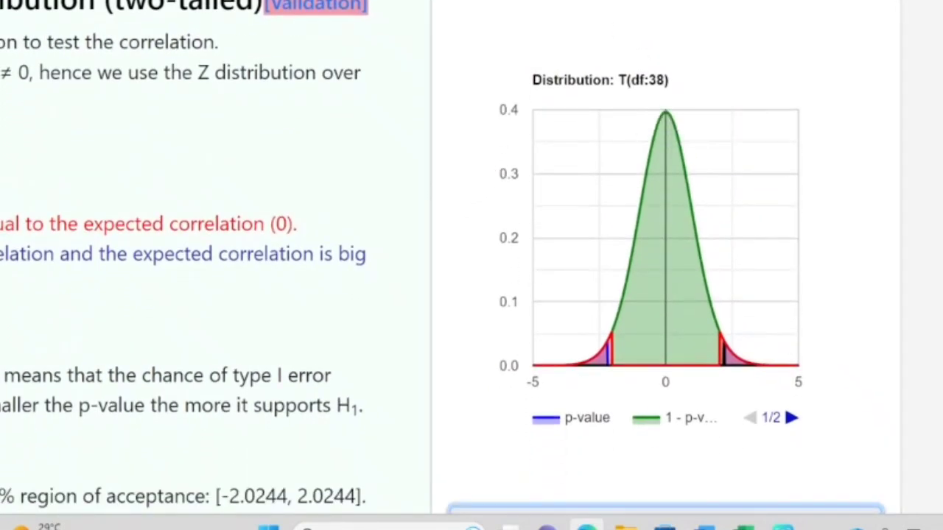
scroll(350, 56, down, 4)
scroll(350, 56, left, 5)
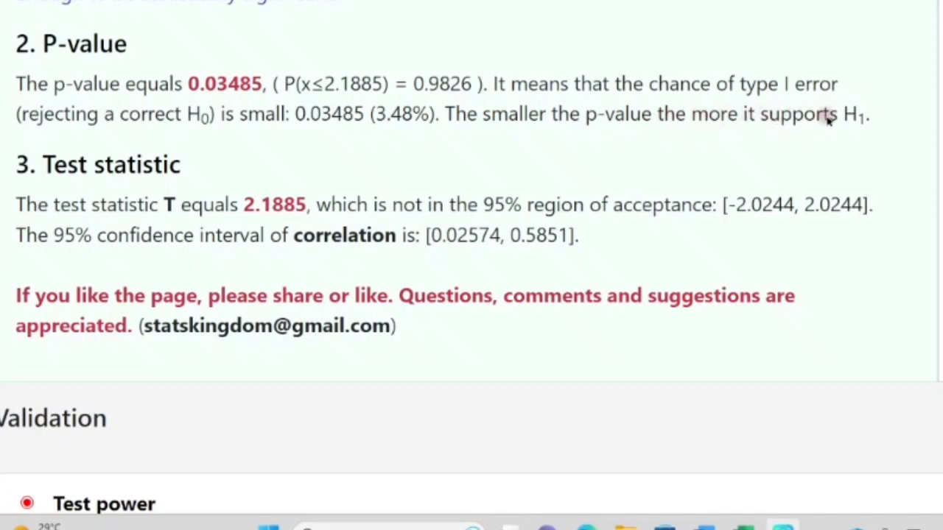
scroll(551, 140, down, 2)
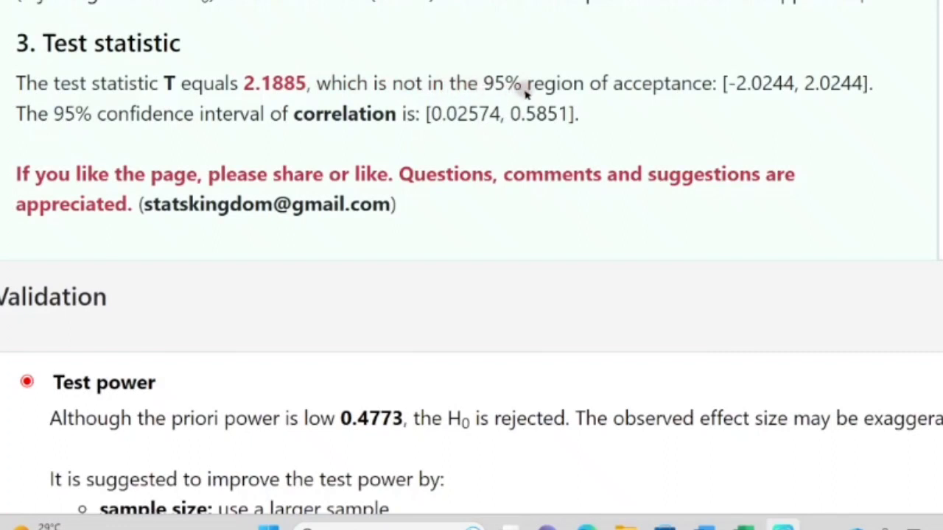
Step: Examine the Validation section's test power, suggestions for improving it, outlier detection and residual normality checks
scroll(540, 104, down, 4)
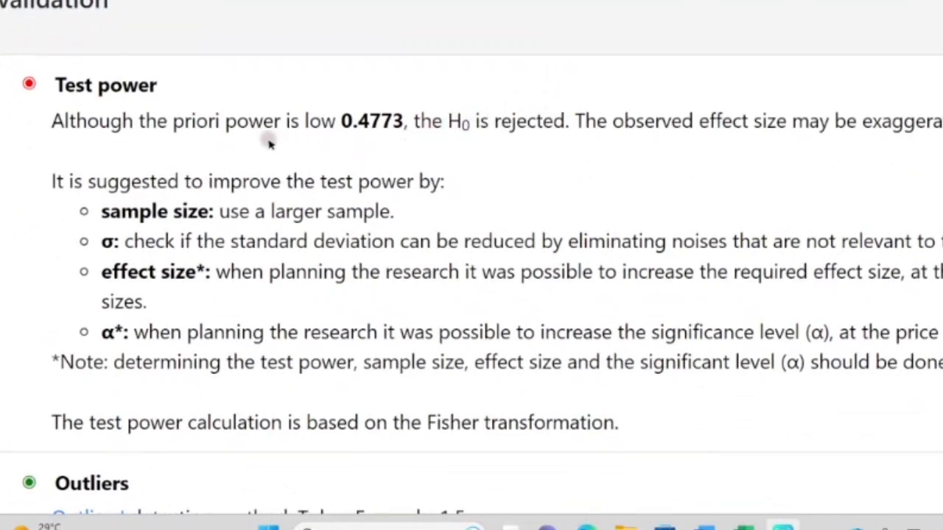
scroll(270, 145, right, 2)
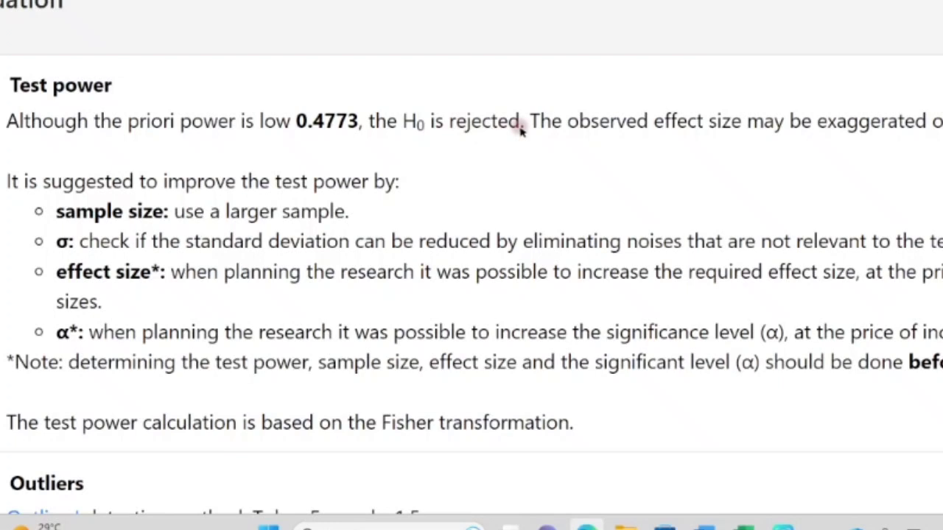
scroll(520, 130, down, 2)
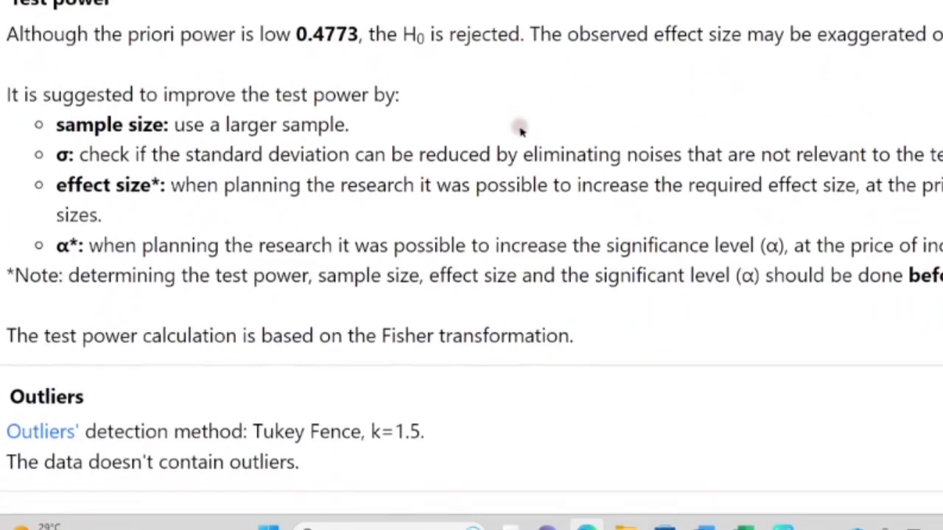
scroll(520, 129, down, 1)
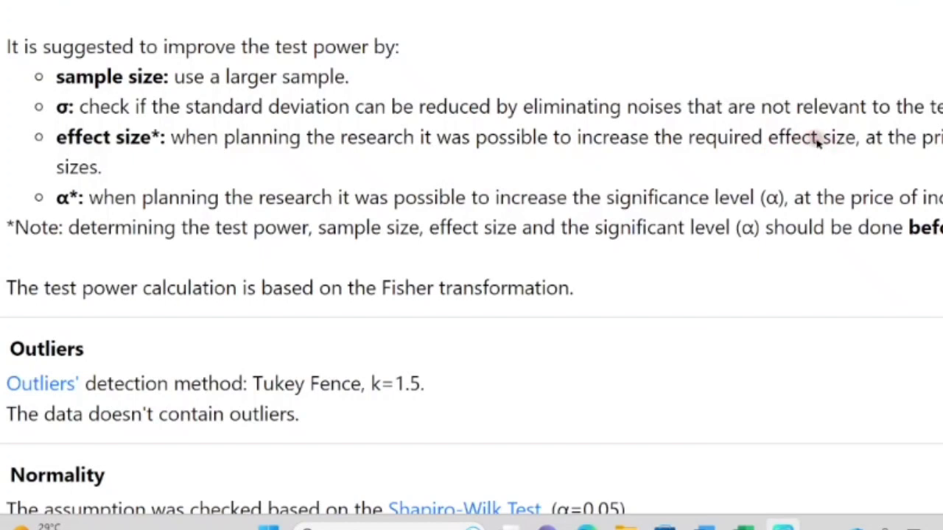
scroll(816, 142, down, 1)
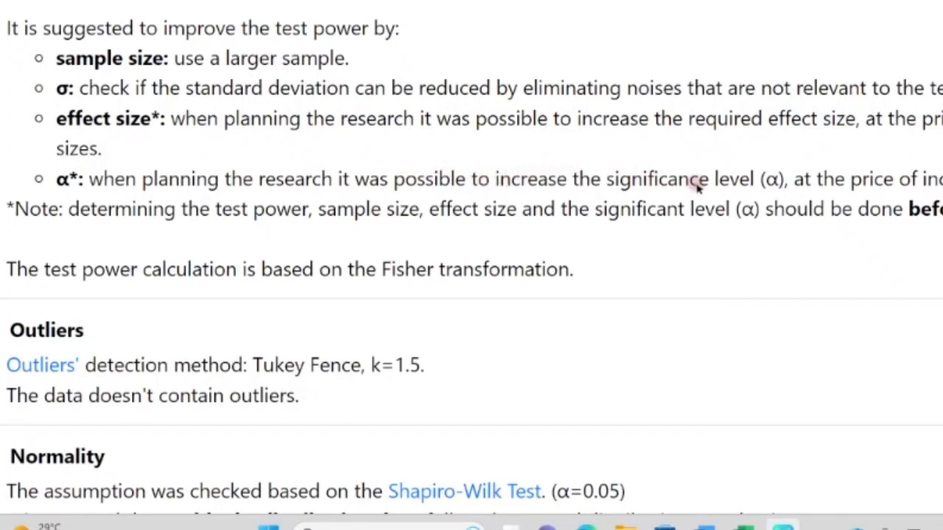
scroll(698, 186, down, 3)
scroll(698, 188, left, 1)
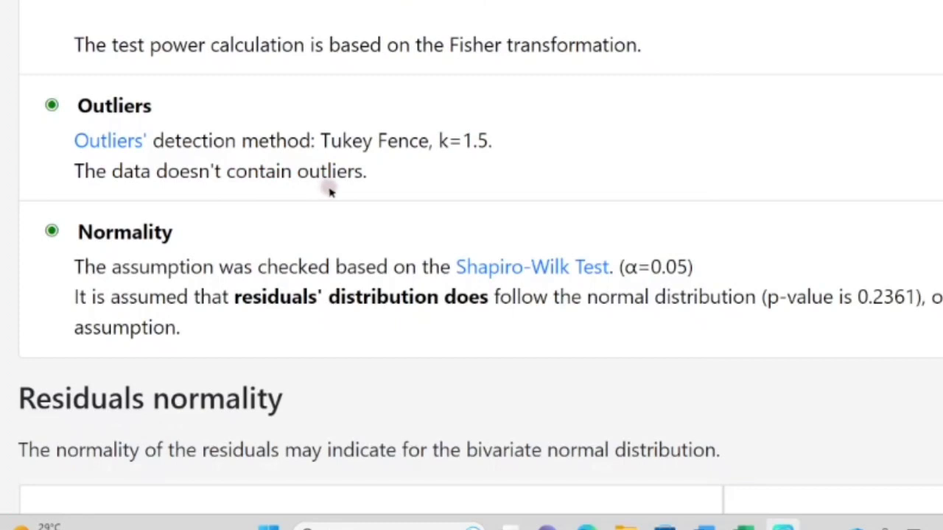
scroll(330, 193, down, 1)
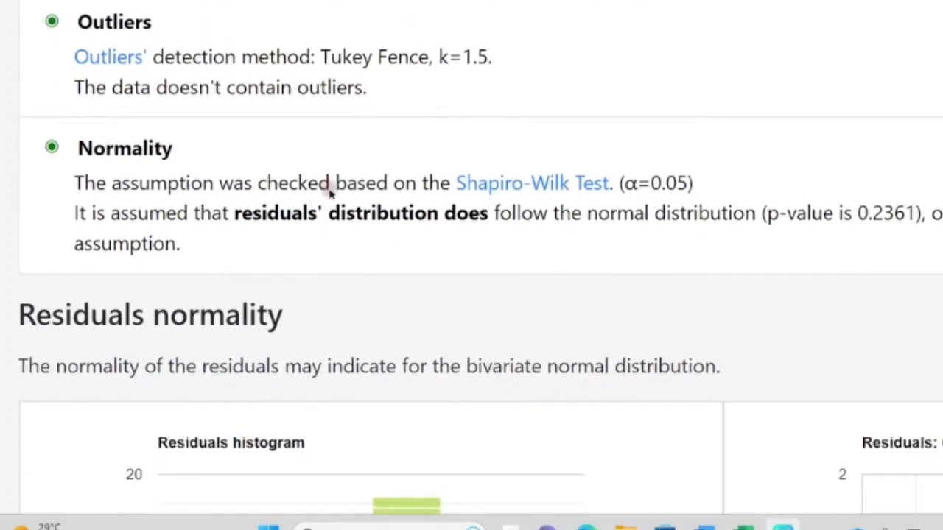
scroll(330, 190, down, 1)
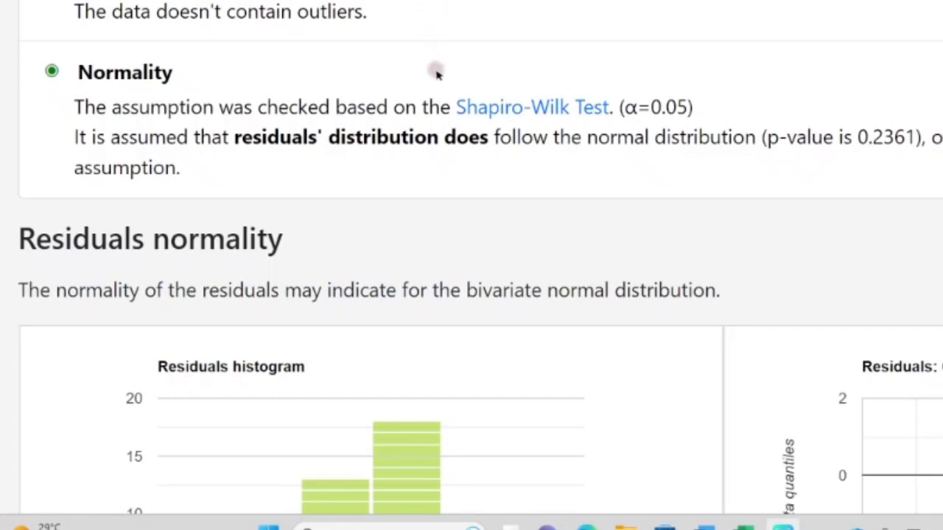
scroll(479, 128, up, 3)
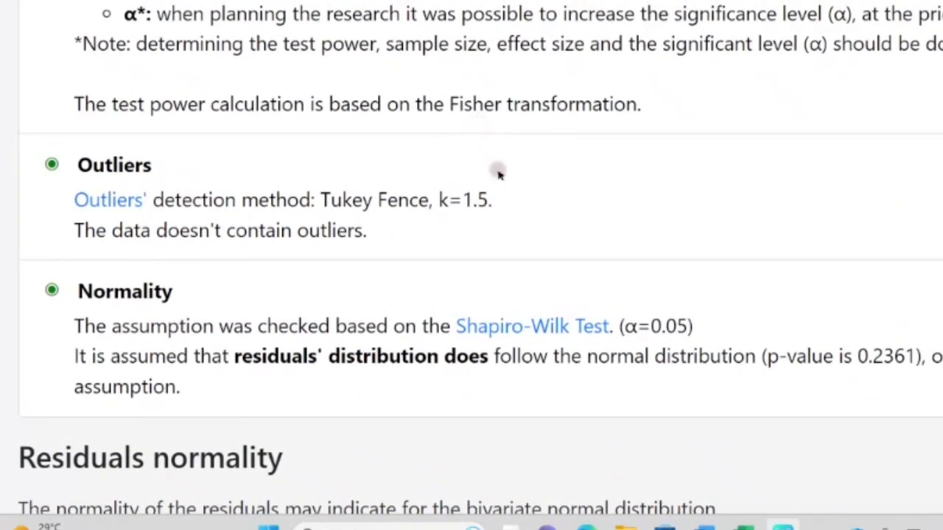
Step: Highlight the significance level "α=0.05" beside the Shapiro-Wilk Test in the Normality check
key(ctrl+minus)
key(ctrl+minus)
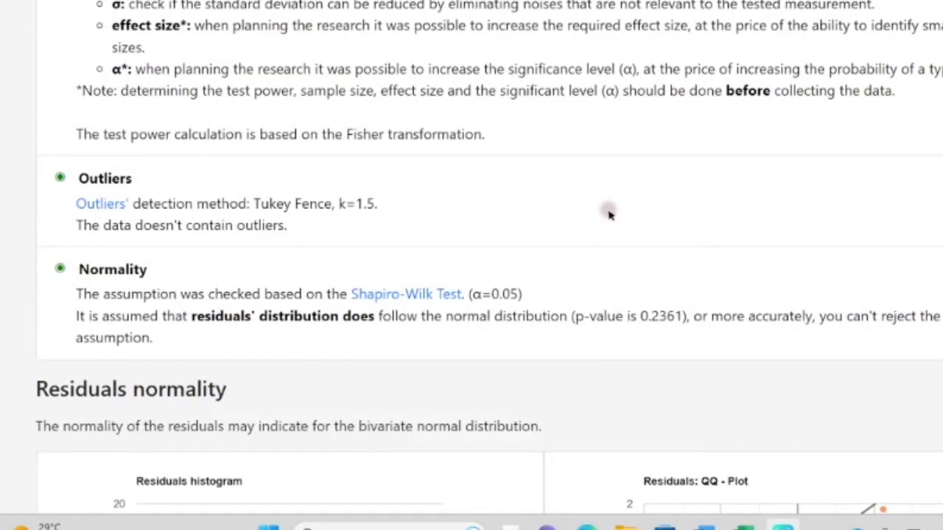
drag(474, 295, 523, 294)
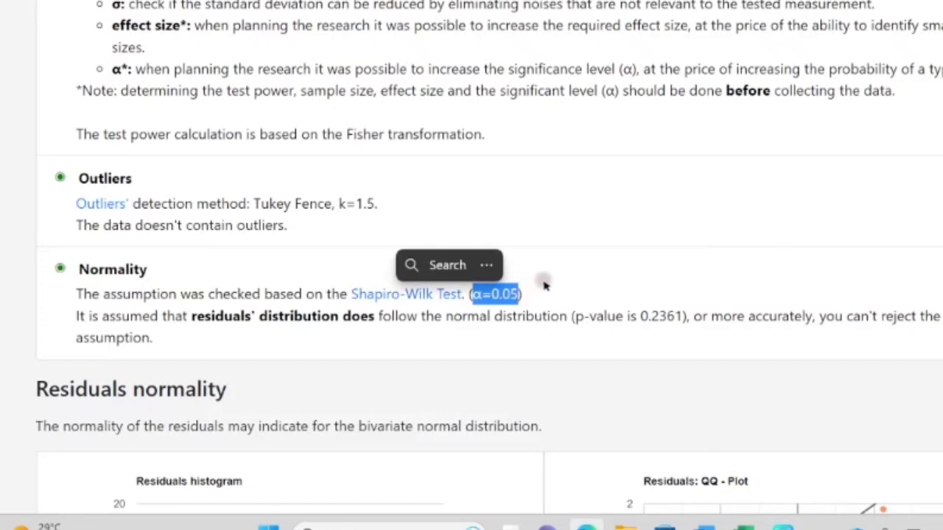
Step: Highlight "H₀ is rejected." in the H₀ hypothesis conclusion and finally "supports H₁" in the P-value explanation
scroll(545, 285, up, 7)
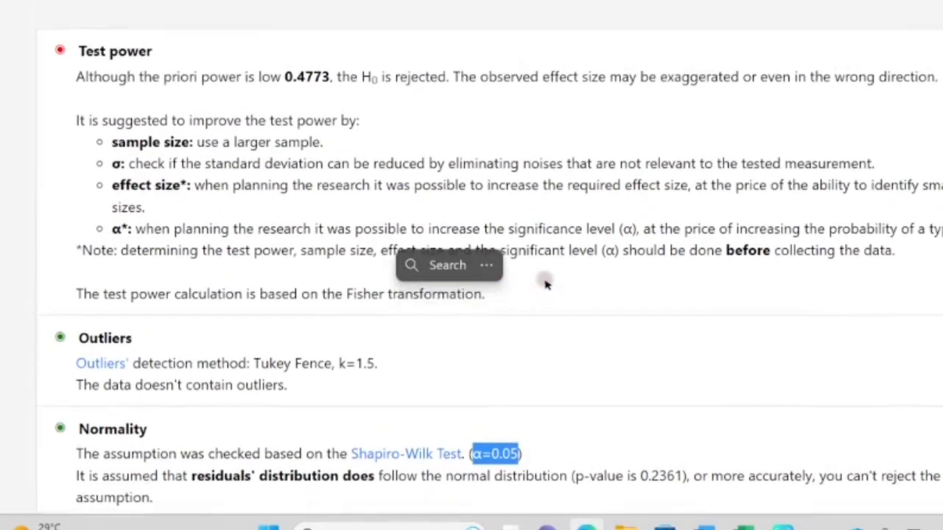
scroll(546, 284, up, 2)
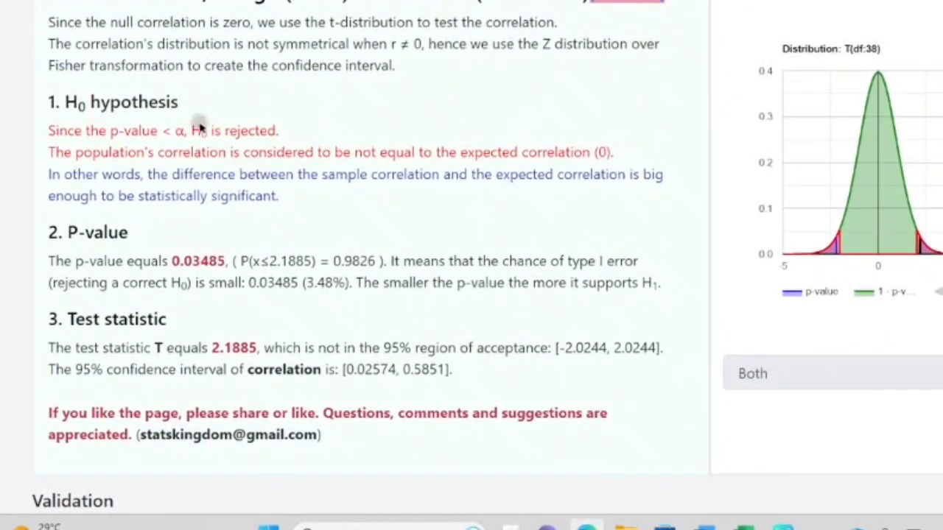
drag(192, 130, 284, 129)
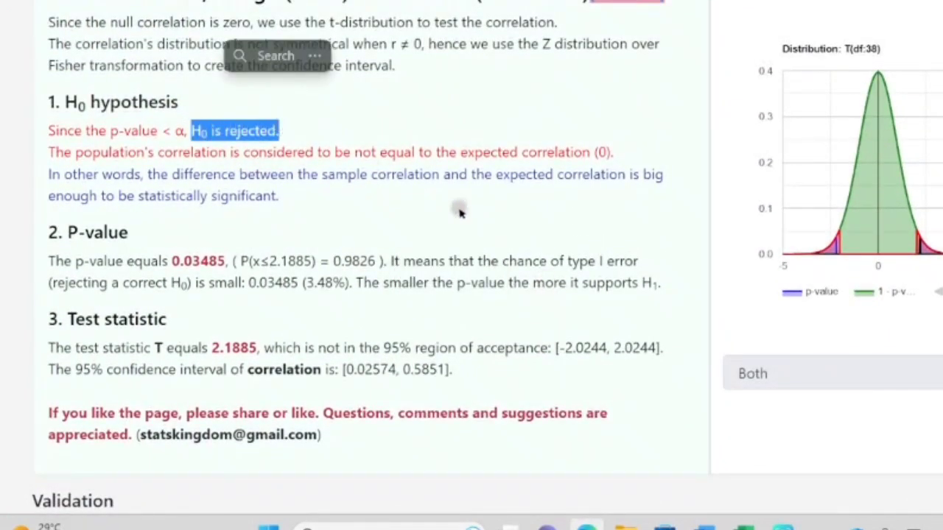
drag(582, 289, 658, 285)
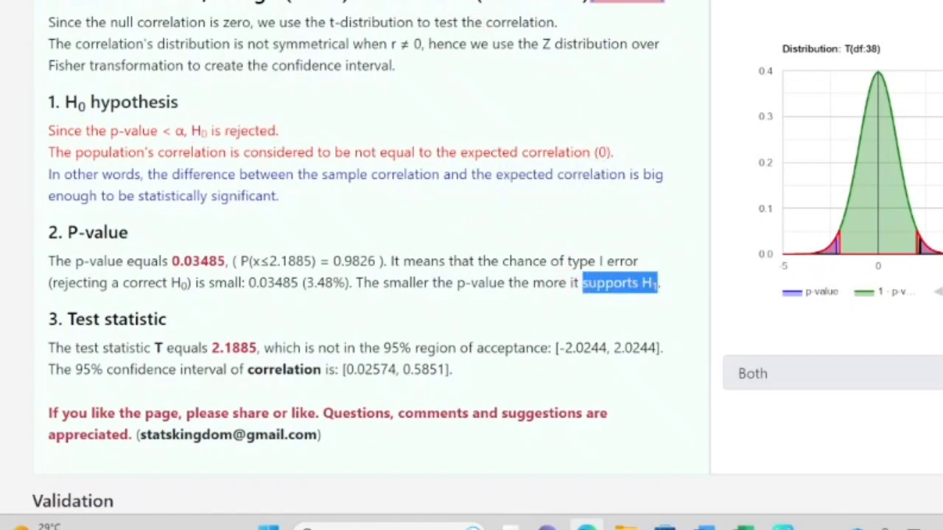